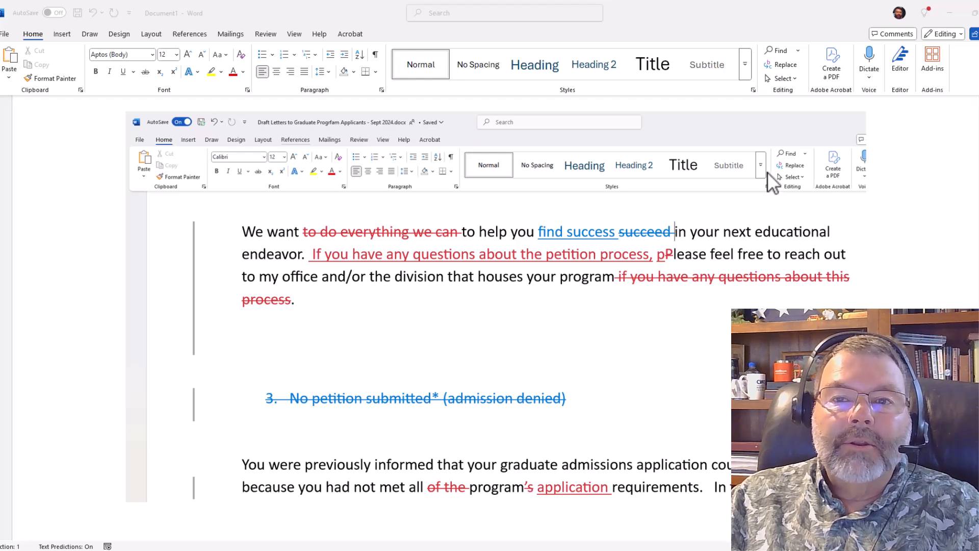
Delete the pasted screenshot image from the blank document.
left_click(757, 140)
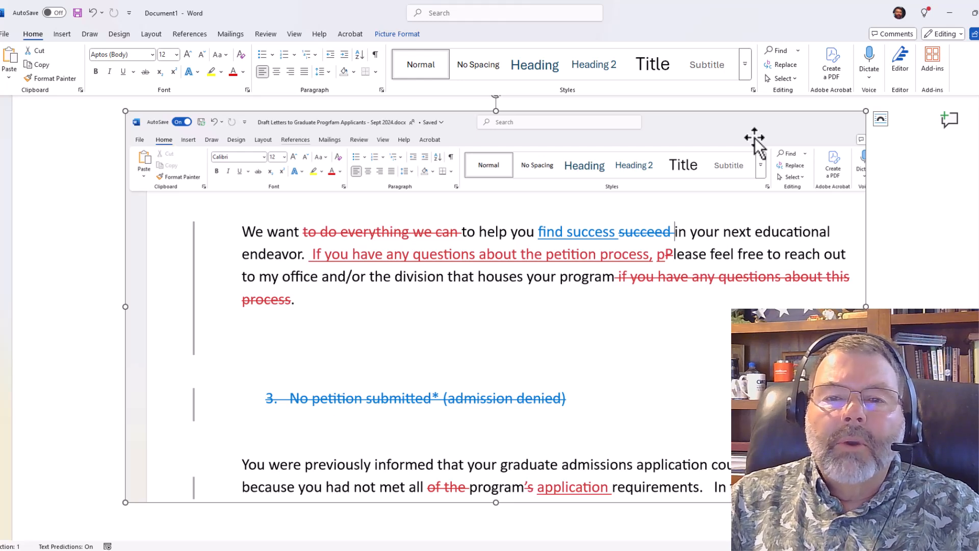
key("Delete")
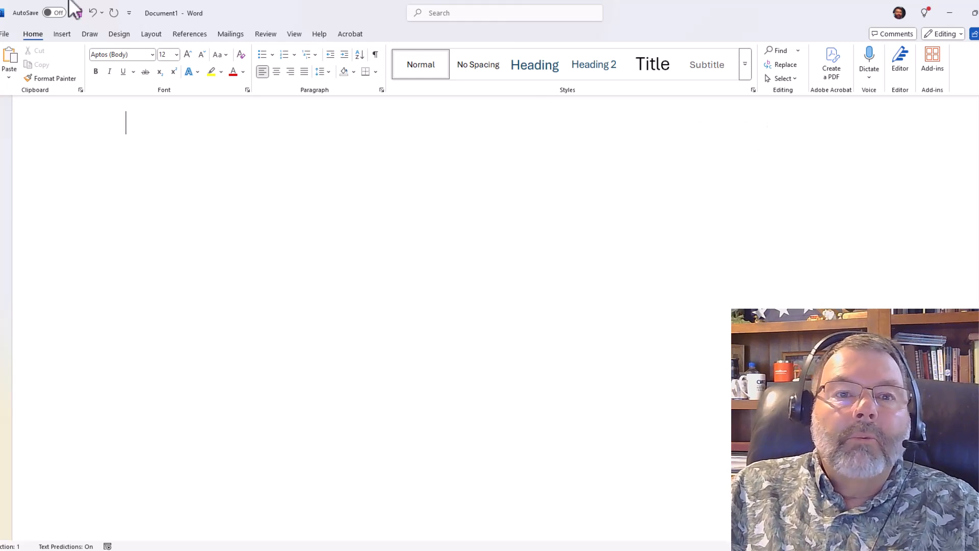
Start a document comparison and choose "doc compare Original.docx" from the AA Sample Docs folder as the original document.
left_click(268, 32)
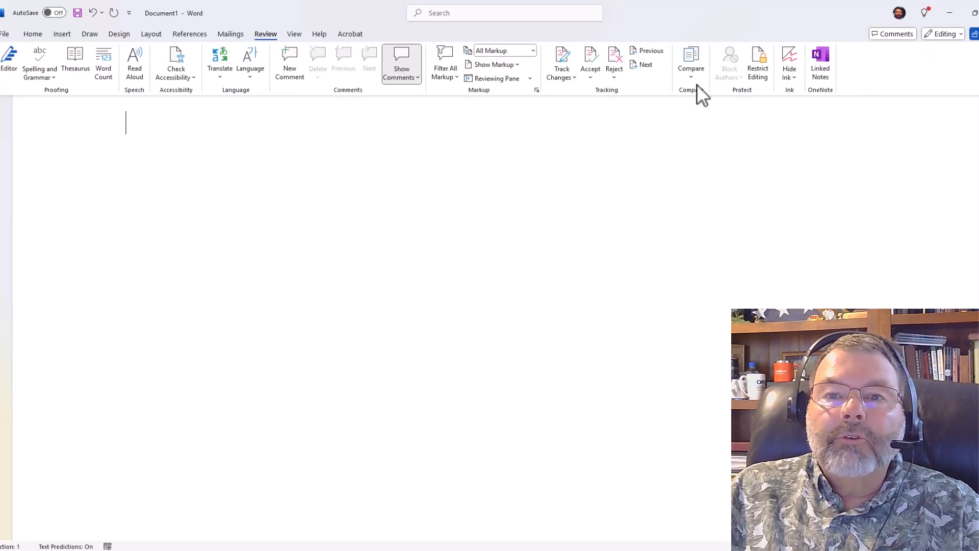
left_click(698, 63)
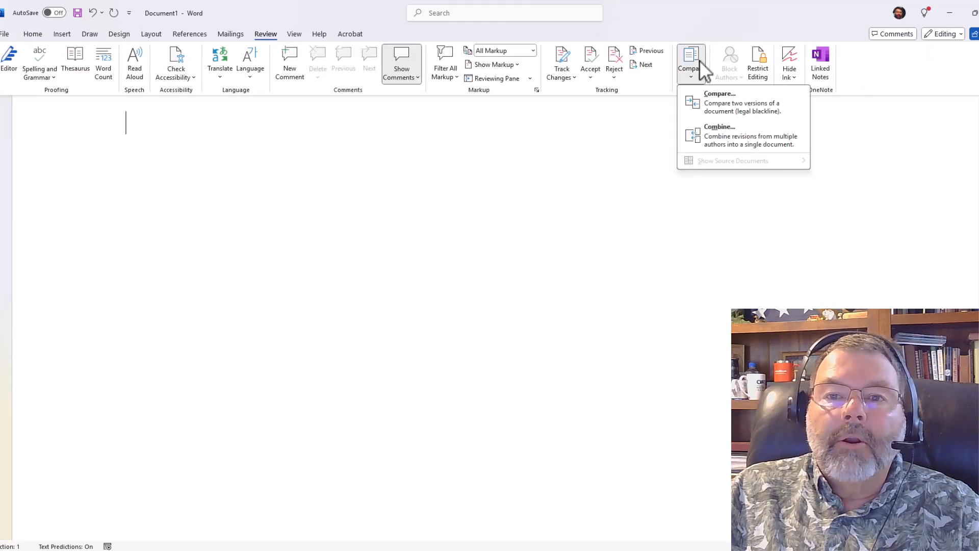
left_click(715, 98)
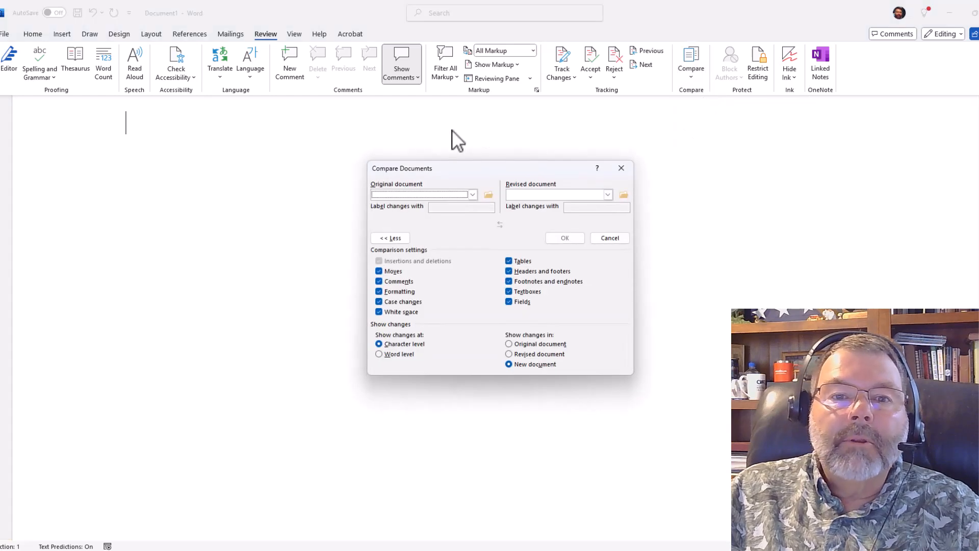
left_click(488, 194)
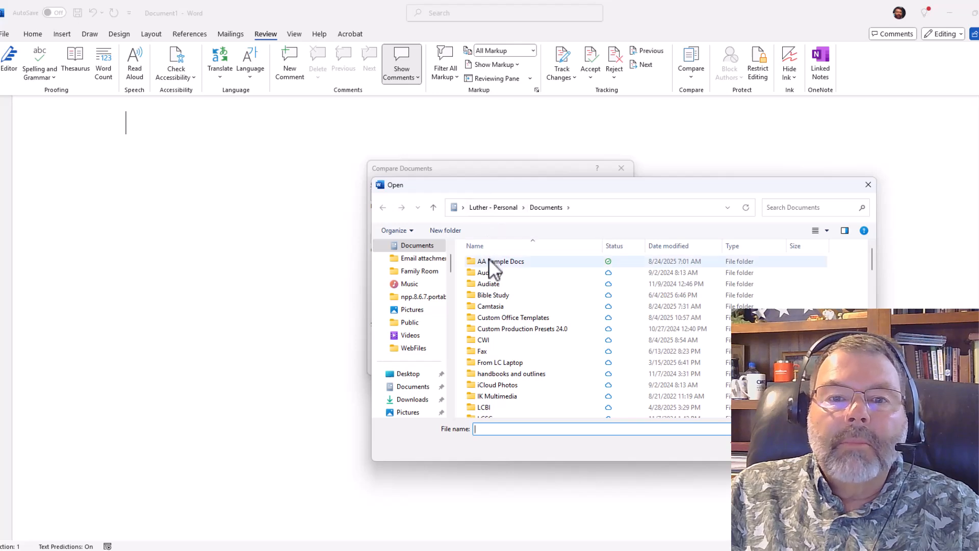
double_click(489, 262)
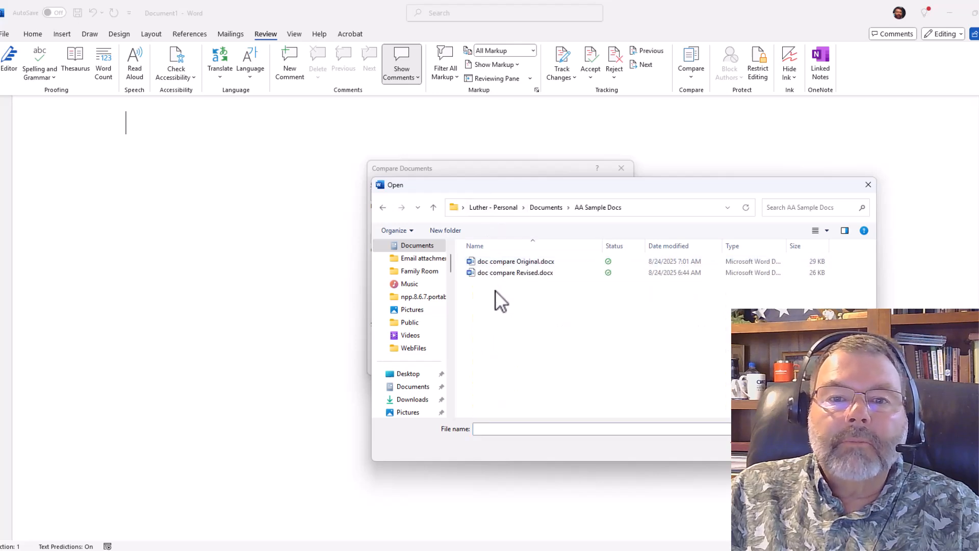
left_click(496, 261)
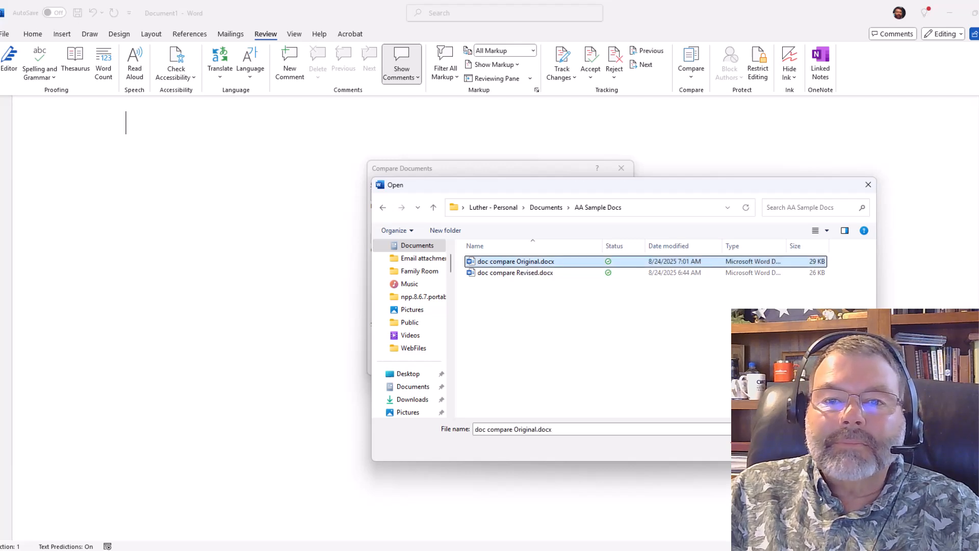
left_click(796, 448)
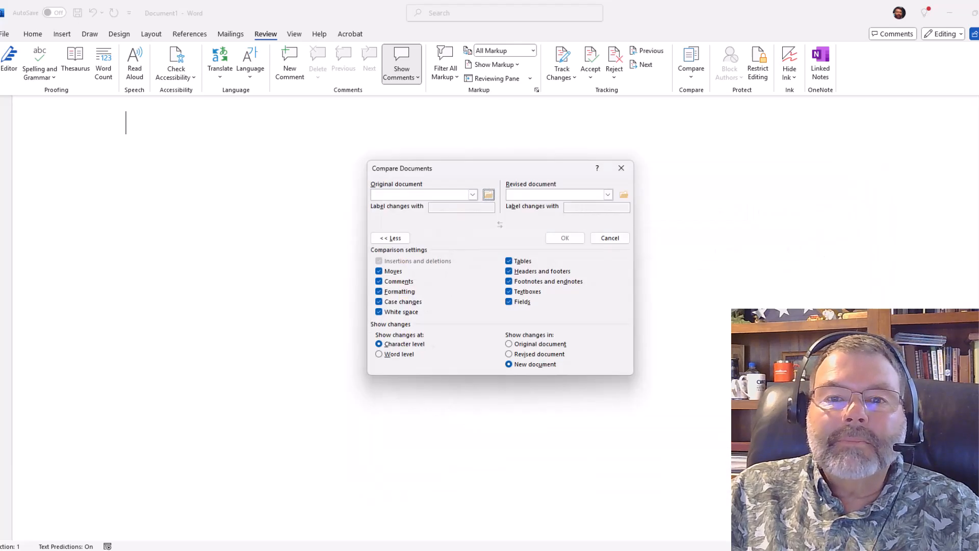
Choose "doc compare Revised.docx" from the same folder as the revised document.
left_click(620, 192)
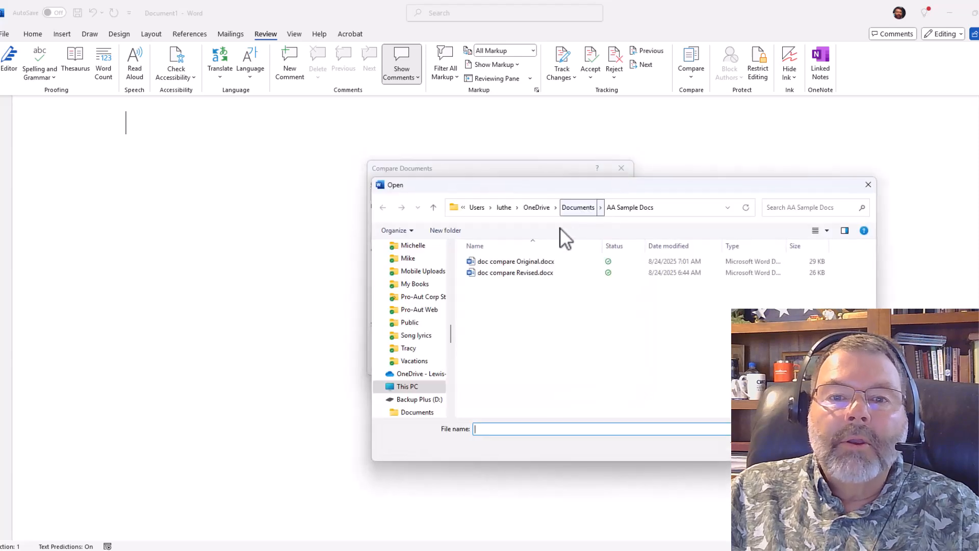
left_click(529, 272)
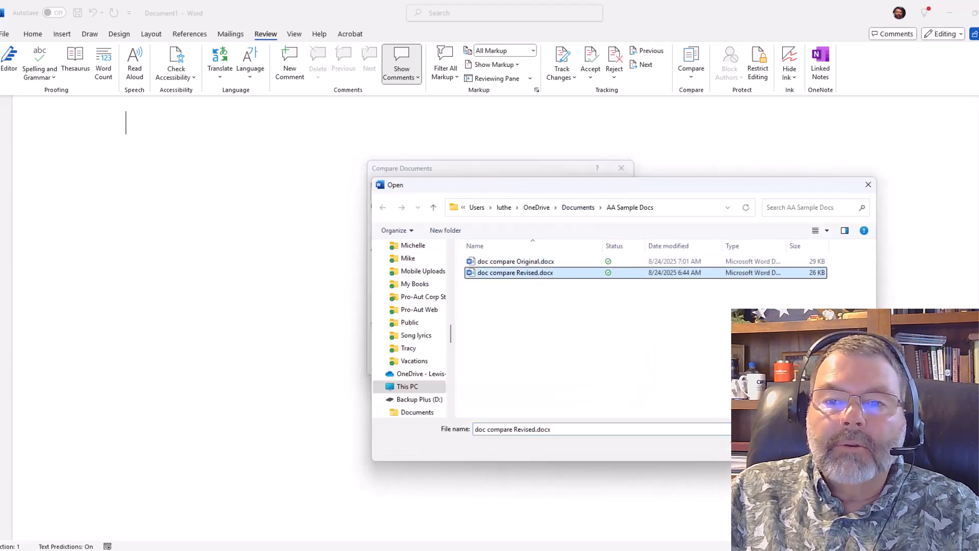
left_click(796, 448)
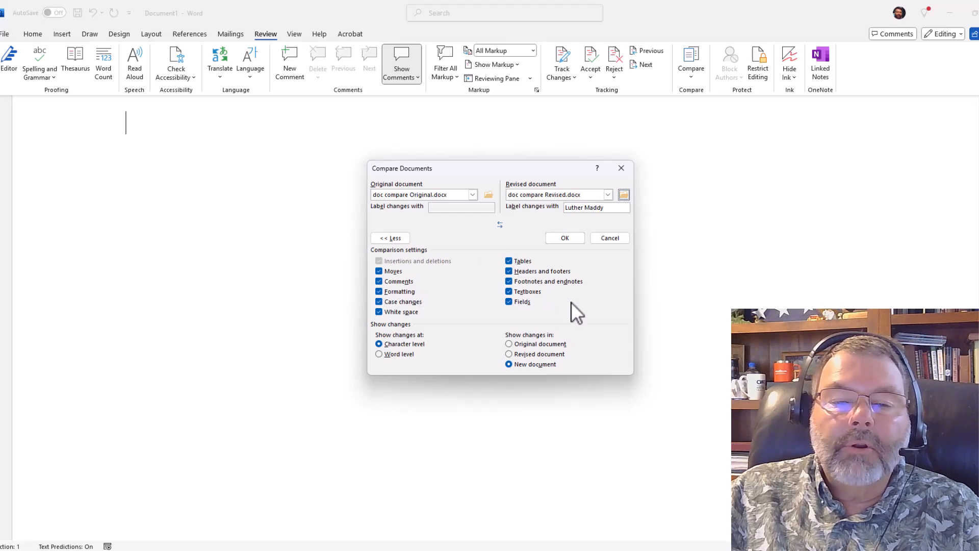
Run the comparison with changes shown at character level in a new document.
left_click(382, 354)
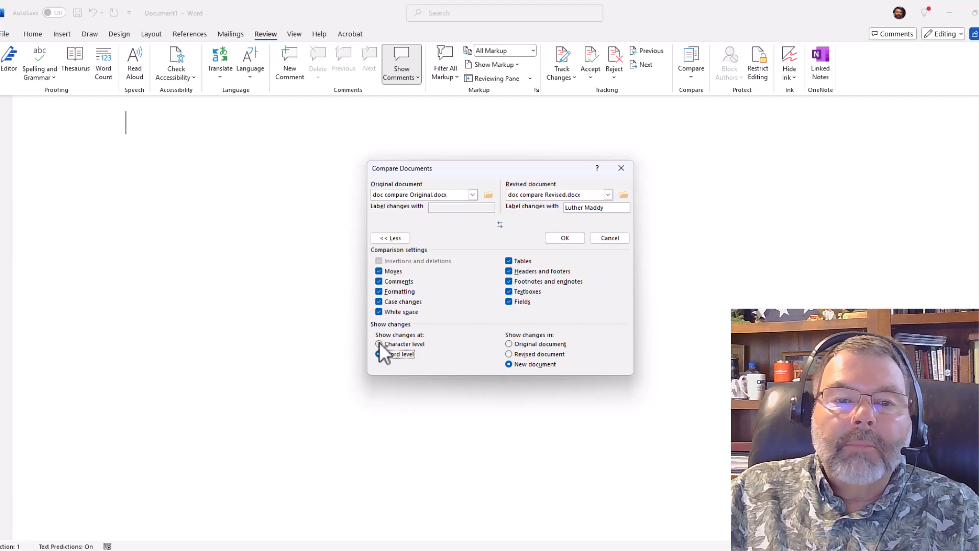
left_click(379, 343)
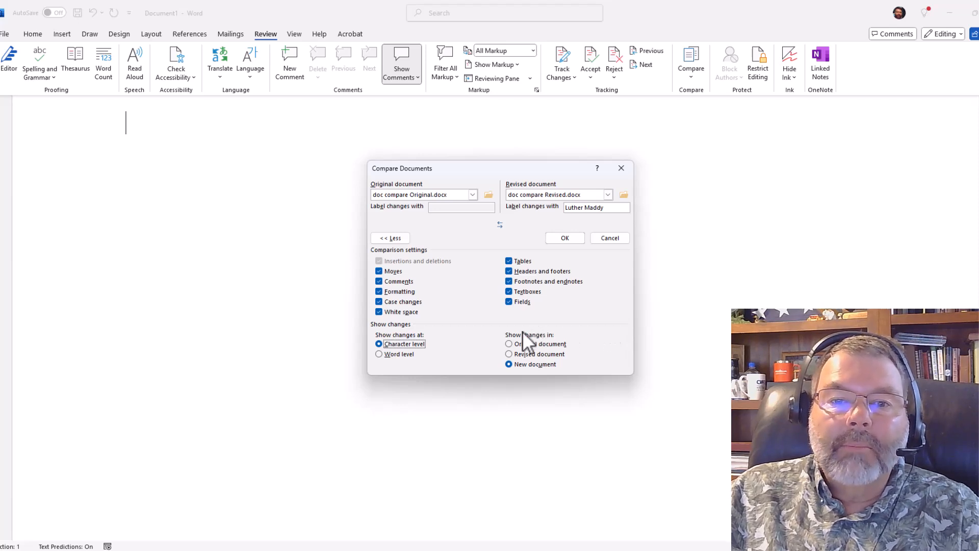
left_click(570, 237)
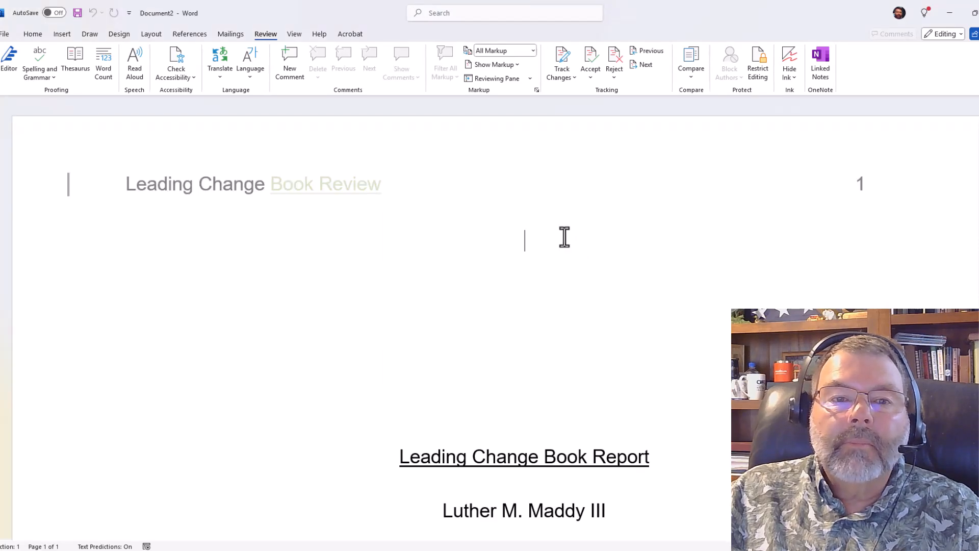
Scroll through the compared document to review the marked insertions and deletions.
scroll(611, 228, "down", 15)
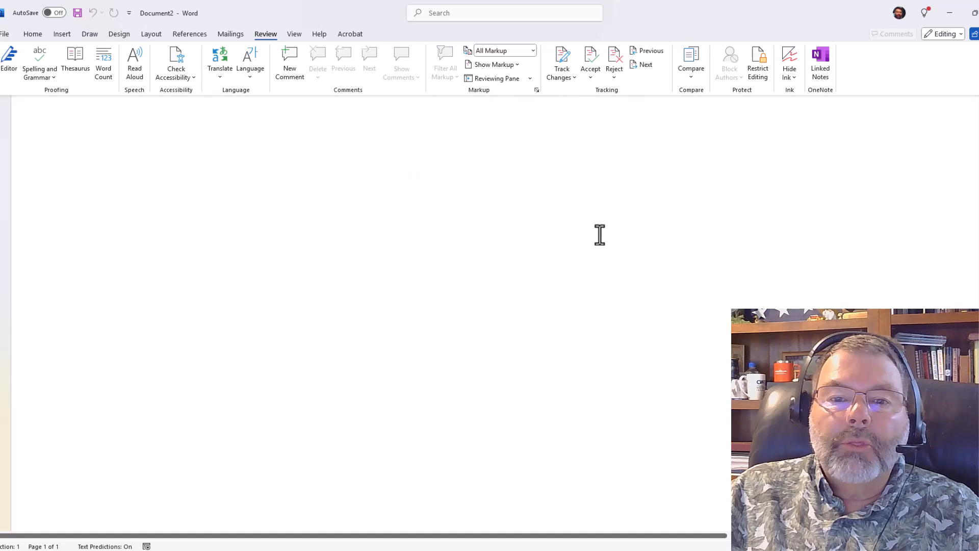
scroll(601, 229, "down", 6)
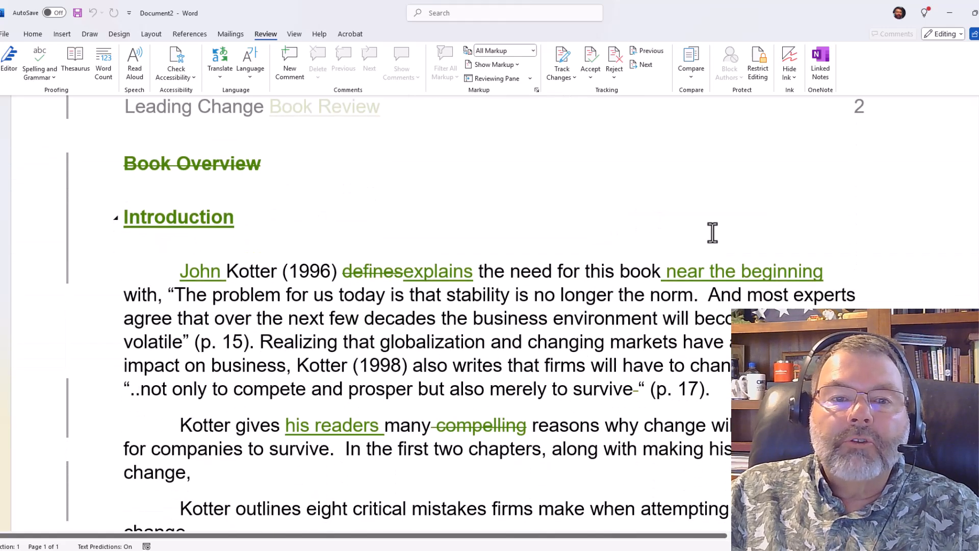
scroll(729, 225, "up", 1)
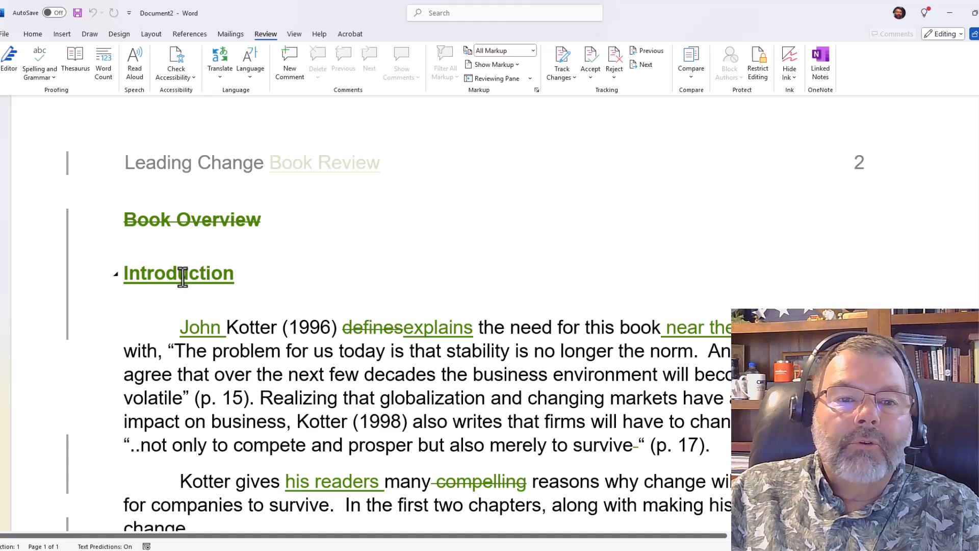
scroll(187, 263, "down", 1)
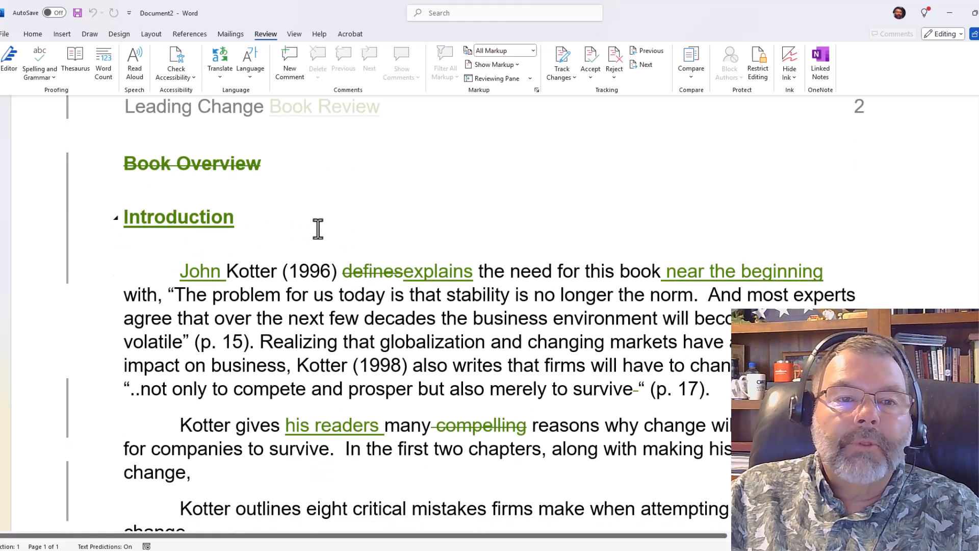
scroll(497, 263, "down", 3)
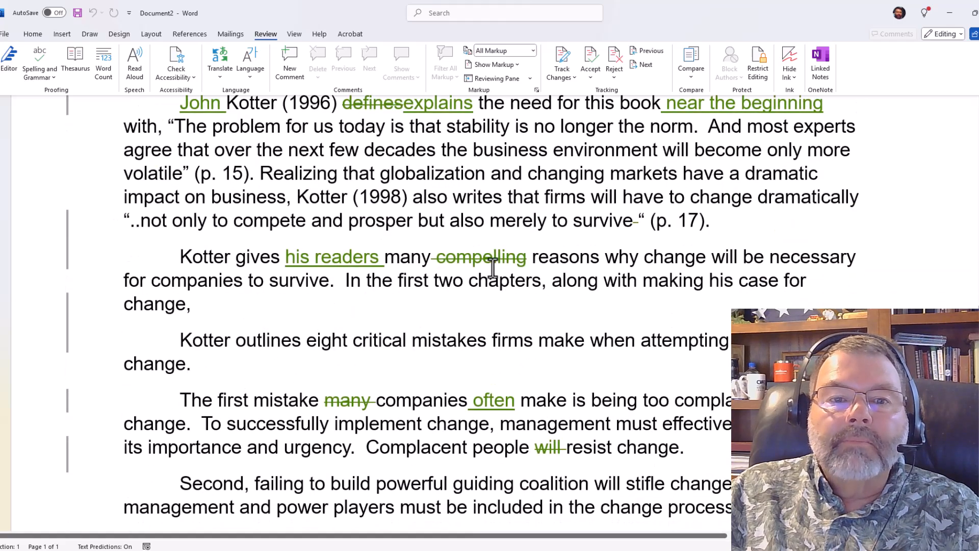
scroll(502, 337, "up", 2)
scroll(495, 260, "down", 8)
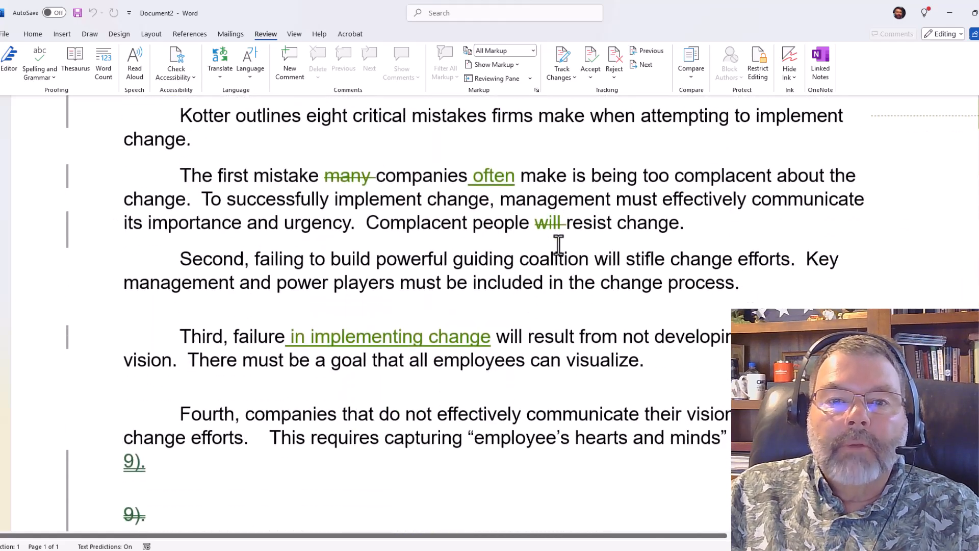
scroll(588, 259, "up", 1)
scroll(589, 258, "down", 5)
scroll(595, 258, "up", 7)
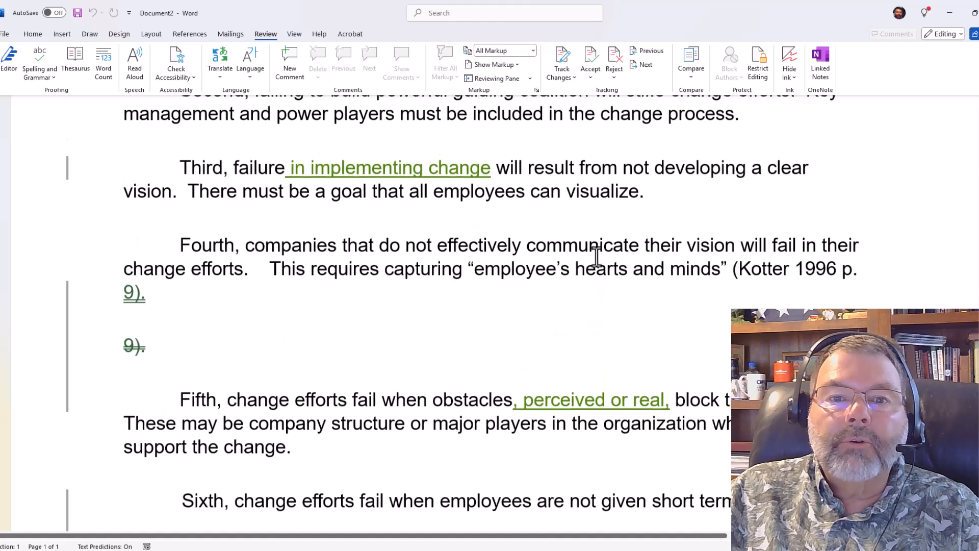
scroll(601, 252, "up", 11)
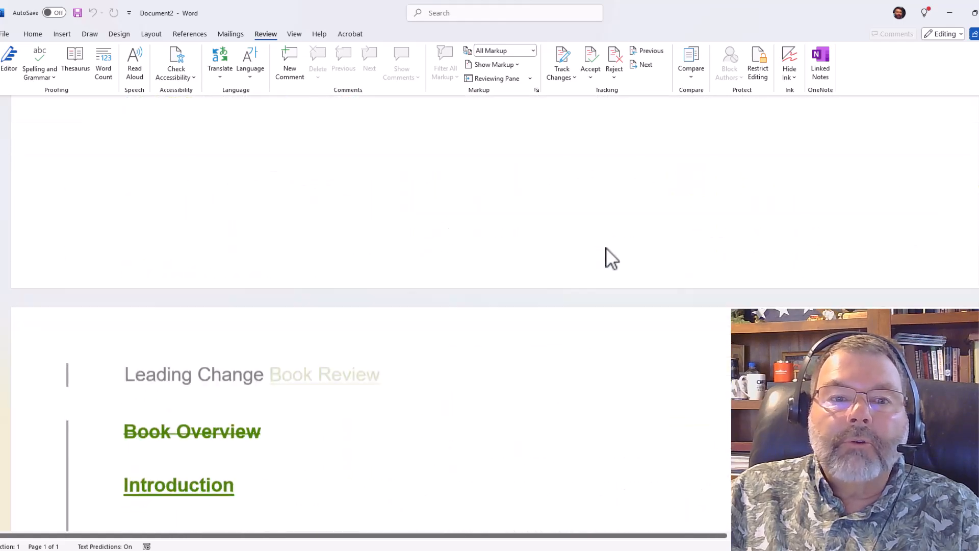
scroll(605, 248, "down", 3)
scroll(606, 247, "down", 2)
scroll(617, 234, "up", 9)
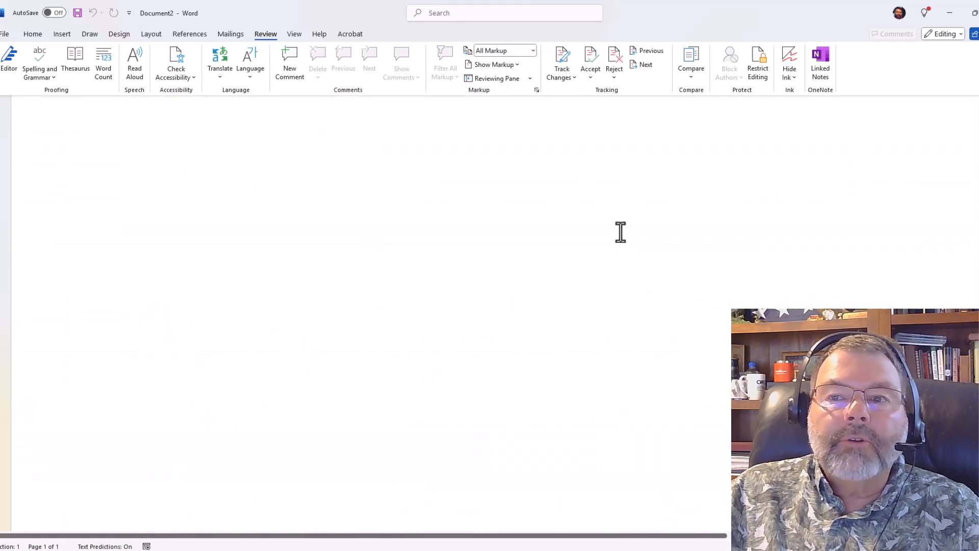
scroll(628, 229, "up", 6)
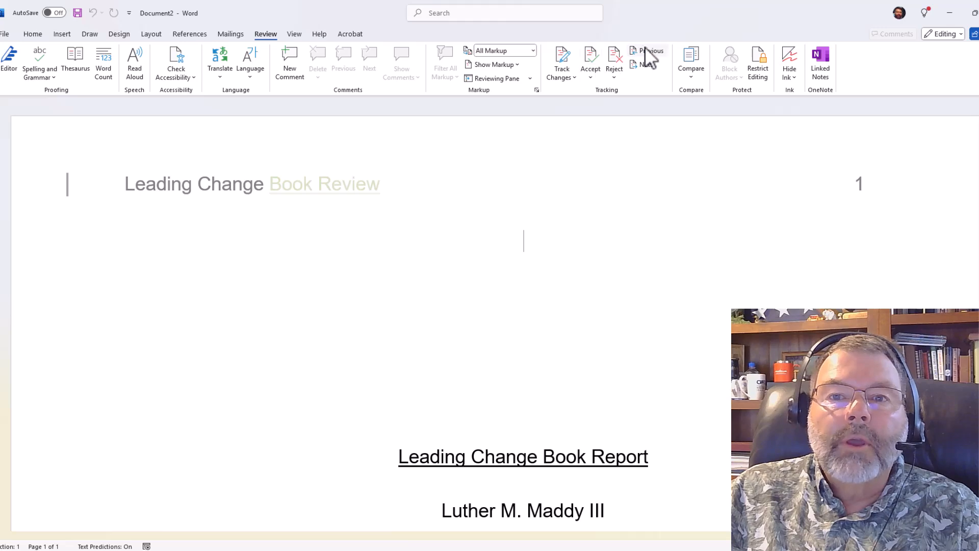
Step to the first tracked change and accept the header, Book Overview and Introduction heading changes one by one.
left_click(644, 65)
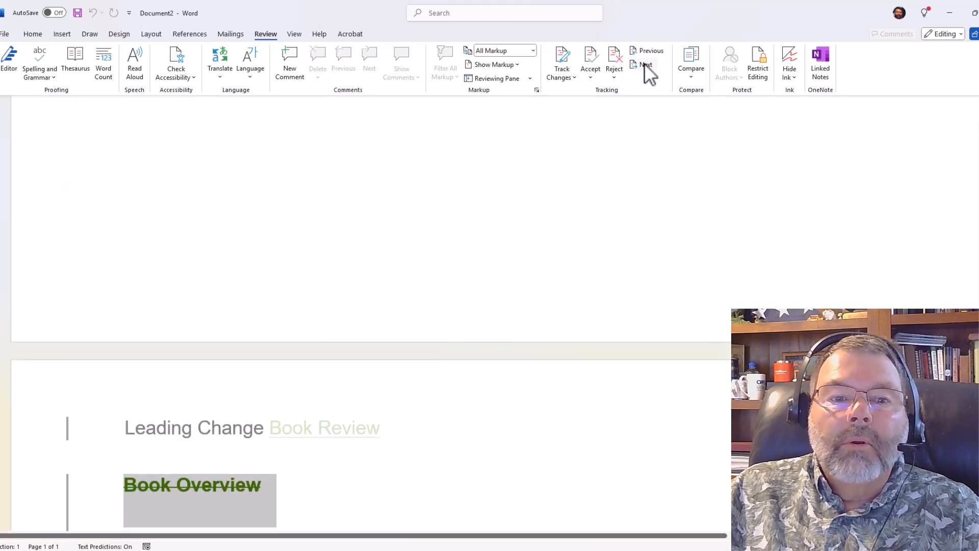
left_click(638, 51)
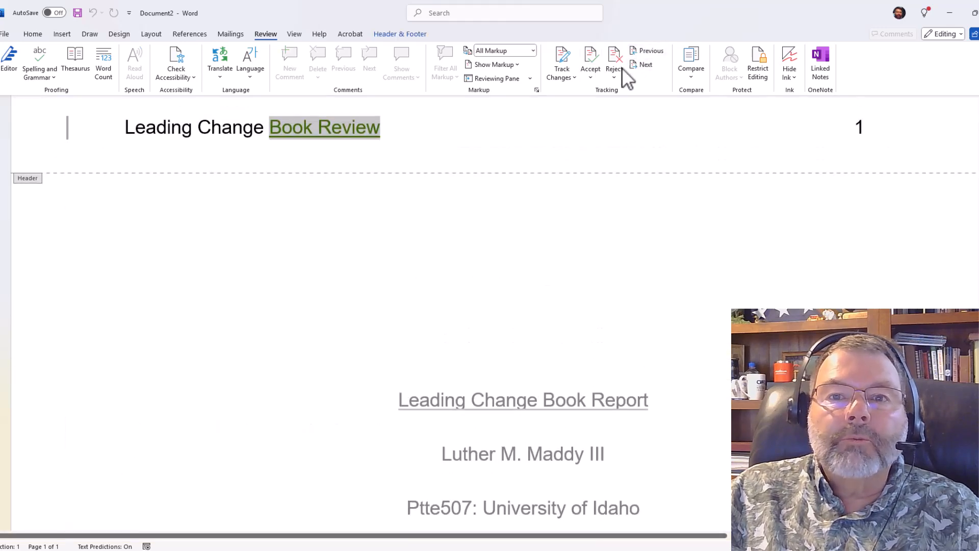
left_click(586, 62)
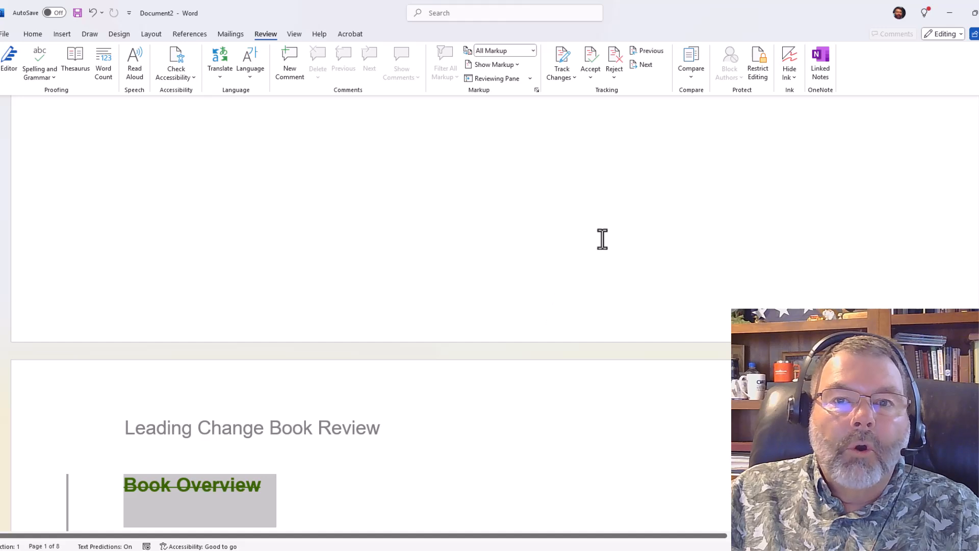
left_click(595, 60)
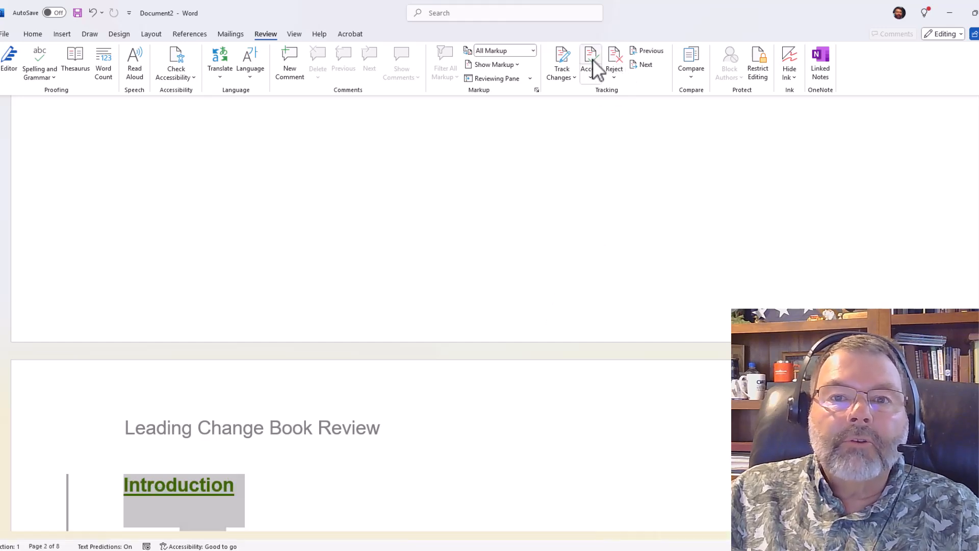
left_click(592, 59)
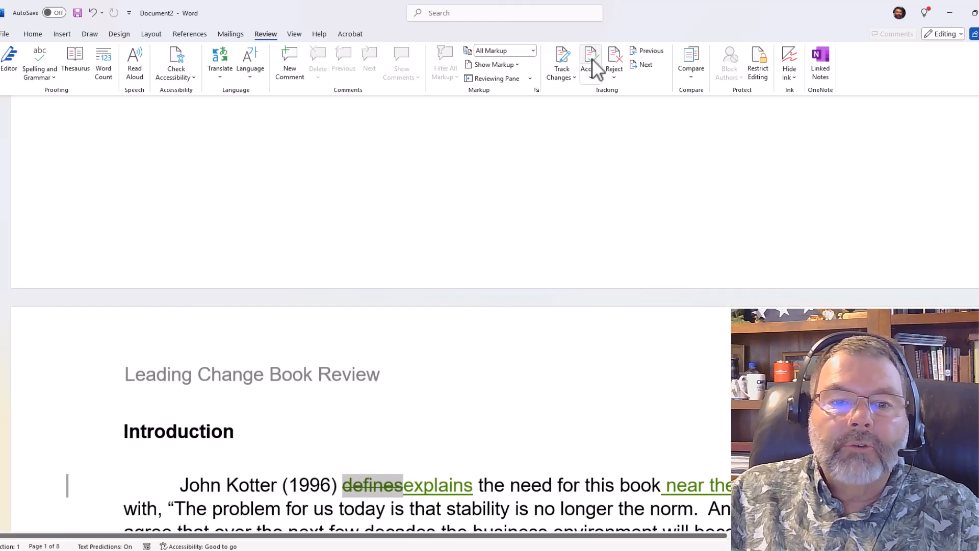
Reject the two changes that replace "defines" with "explains" in the first paragraph.
left_click(618, 54)
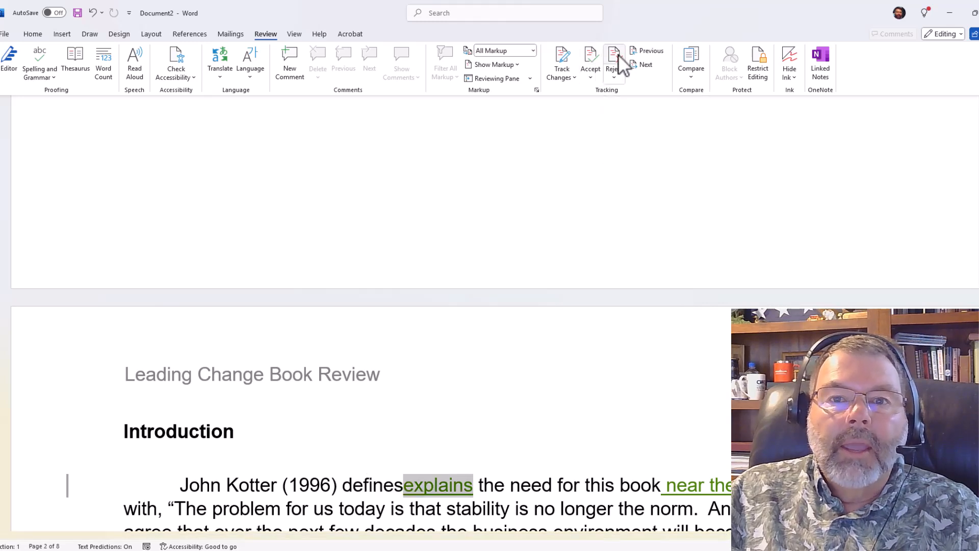
left_click(618, 54)
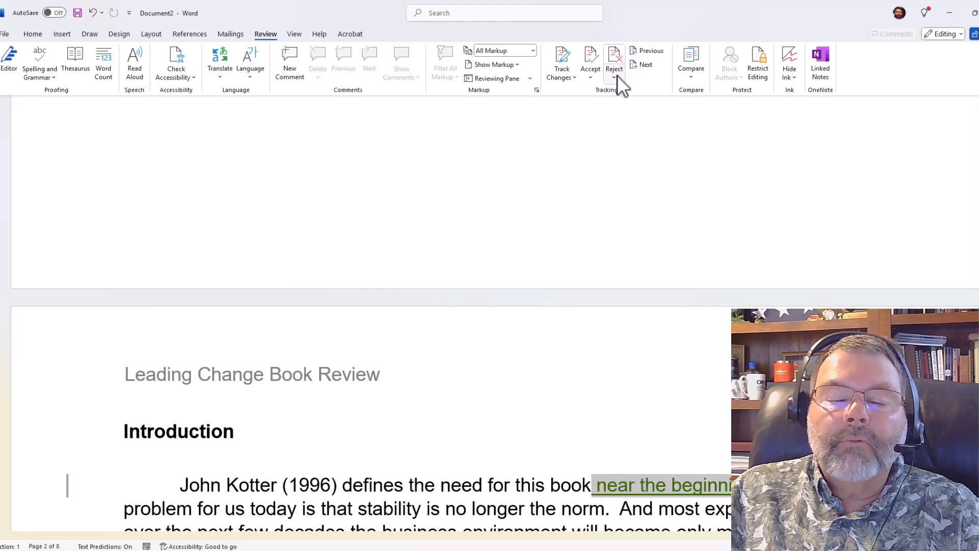
Accept all remaining changes in the document.
left_click(615, 77)
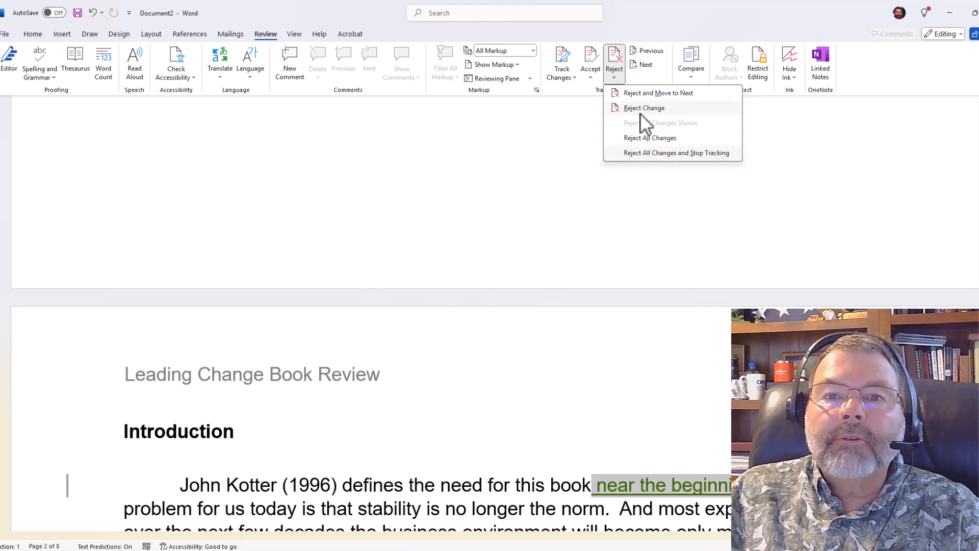
left_click(590, 75)
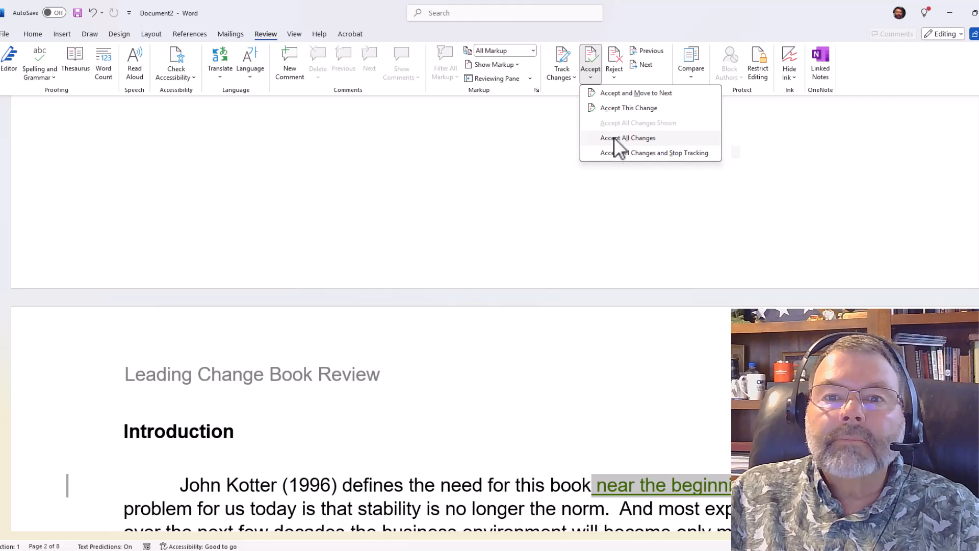
left_click(620, 153)
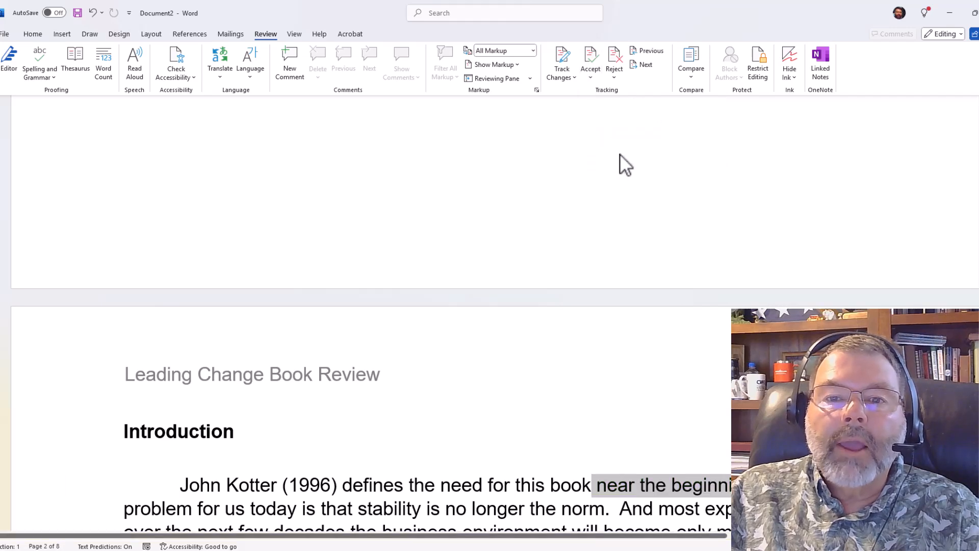
Scroll through the document to check the text after the changes were resolved.
scroll(619, 200, "down", 3)
scroll(619, 199, "down", 15)
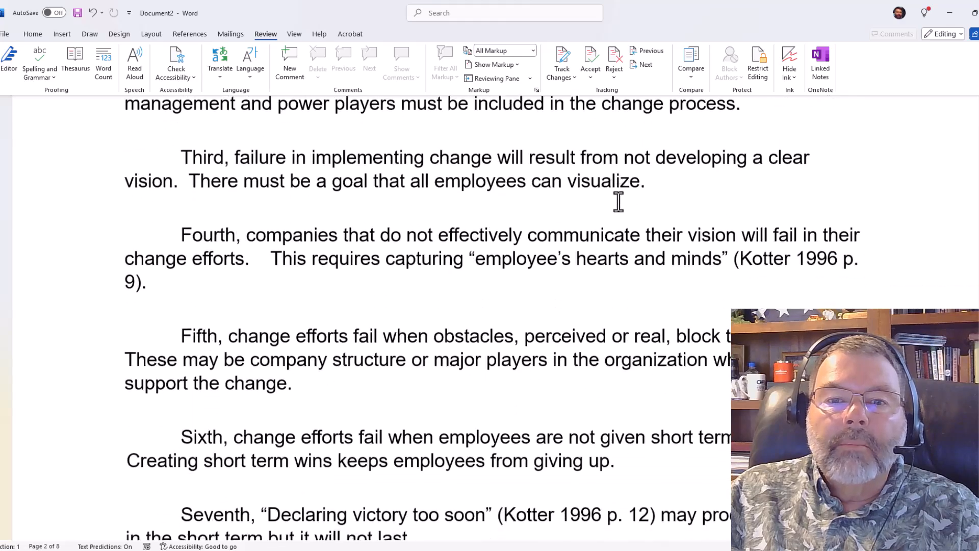
scroll(632, 190, "up", 15)
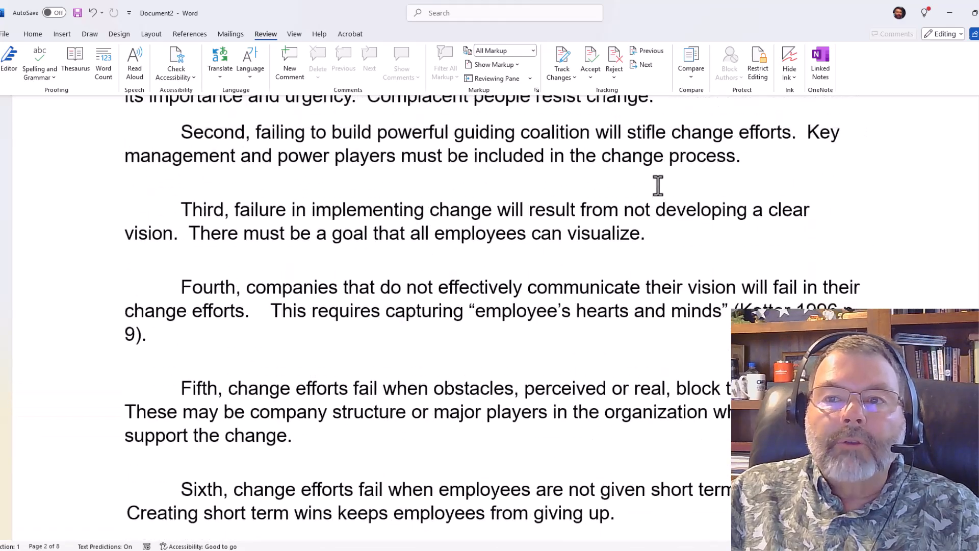
scroll(665, 187, "up", 5)
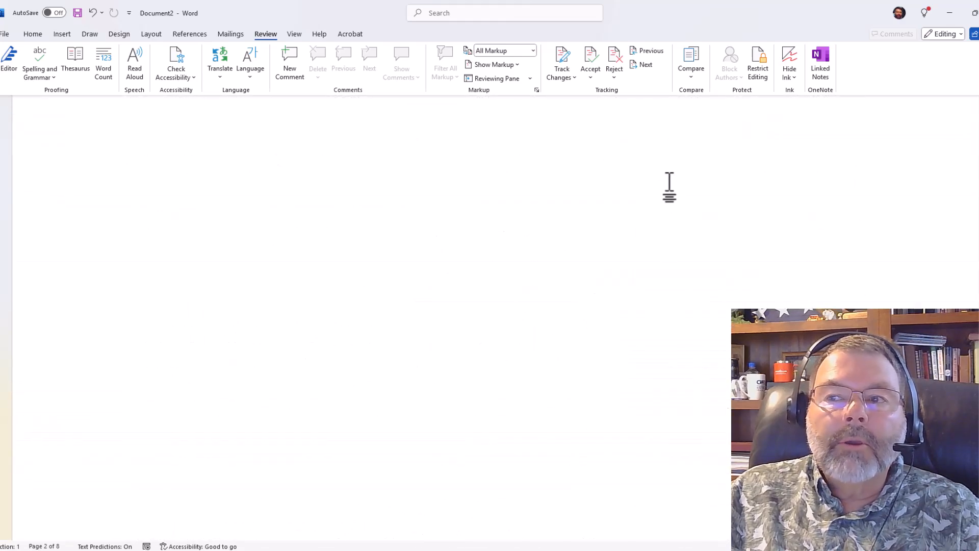
scroll(670, 185, "down", 6)
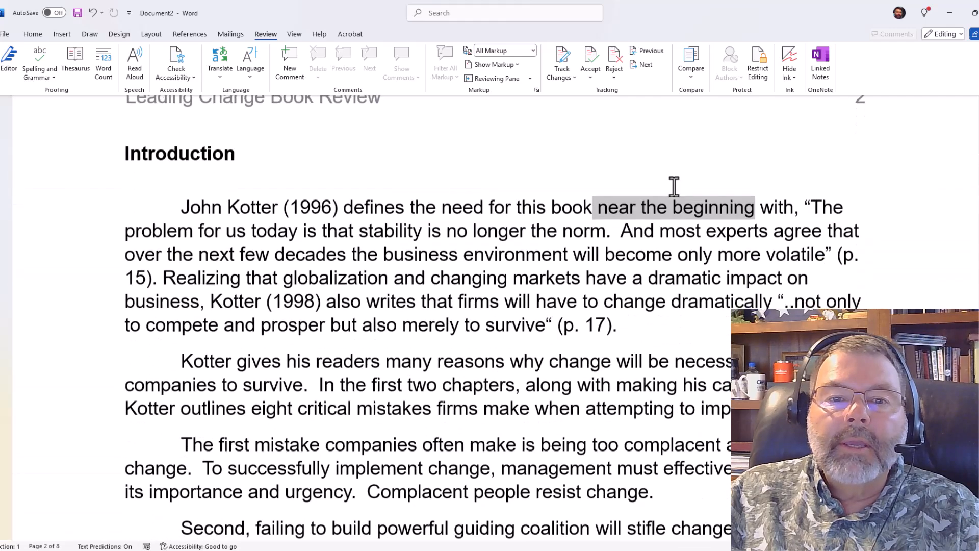
left_click(493, 197)
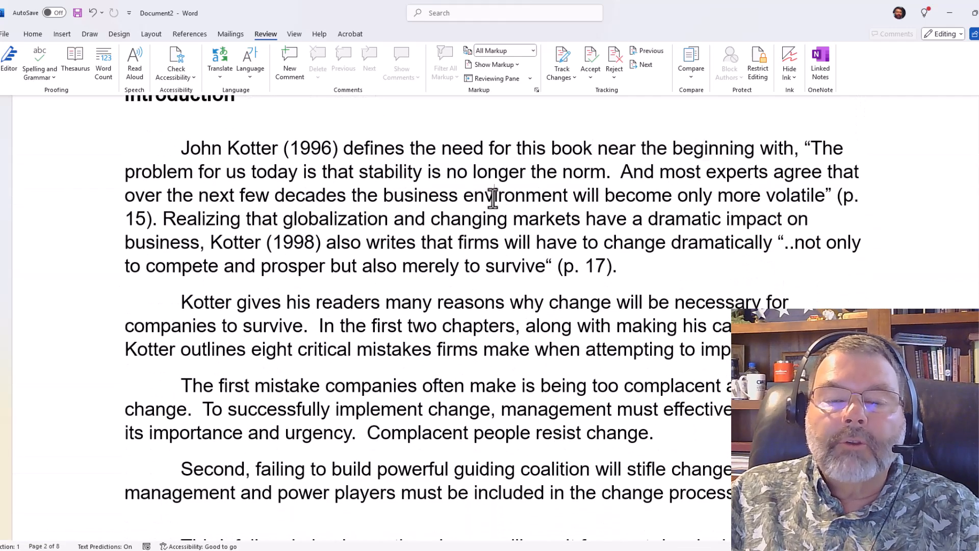